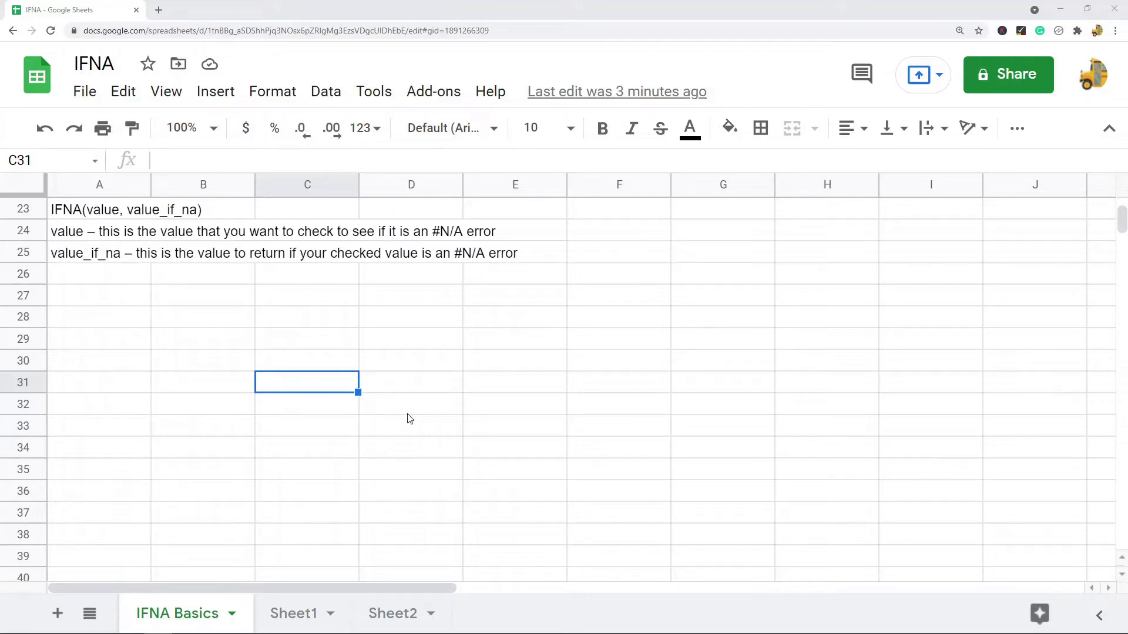
Review the IFNA syntax help, highlighting its value and value_if_na arguments.
click(91, 215)
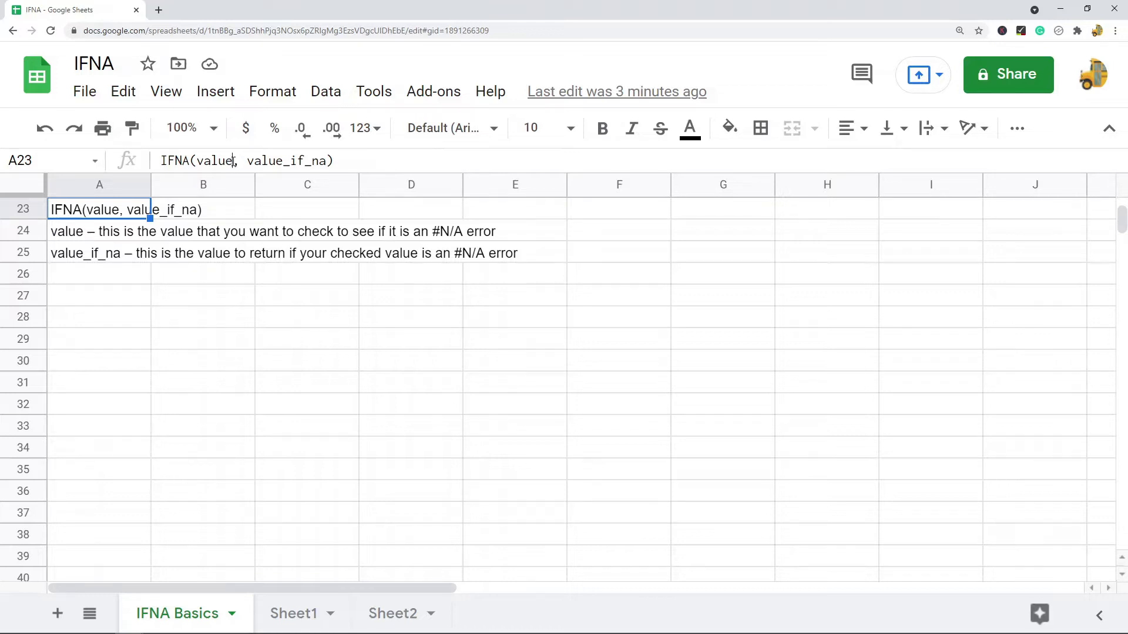
double_click(224, 160)
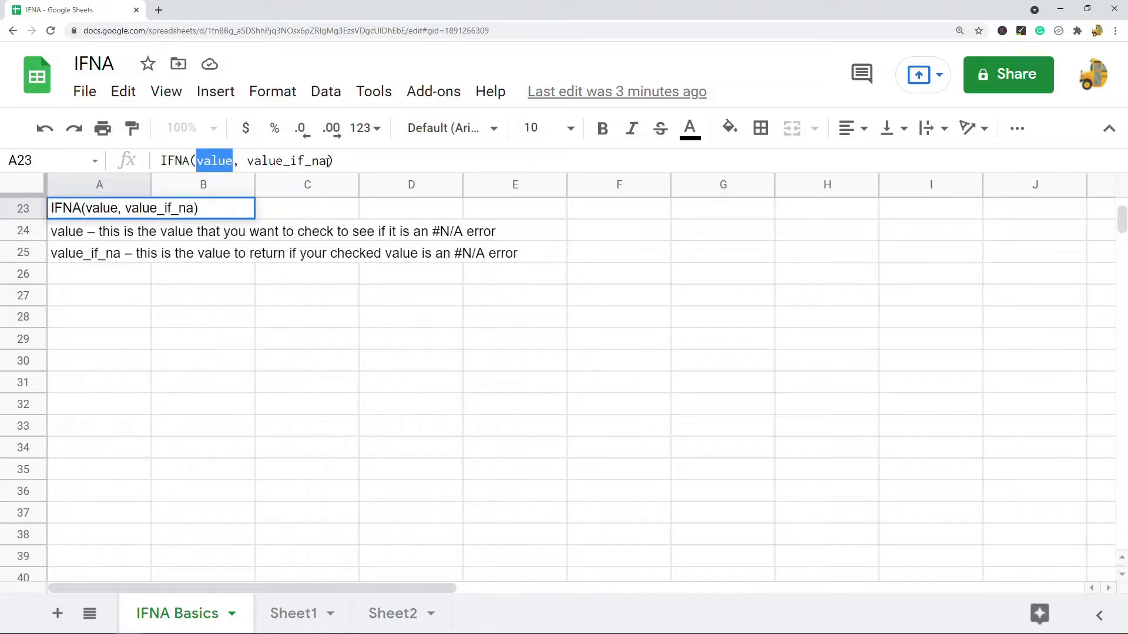
drag(327, 161, 246, 162)
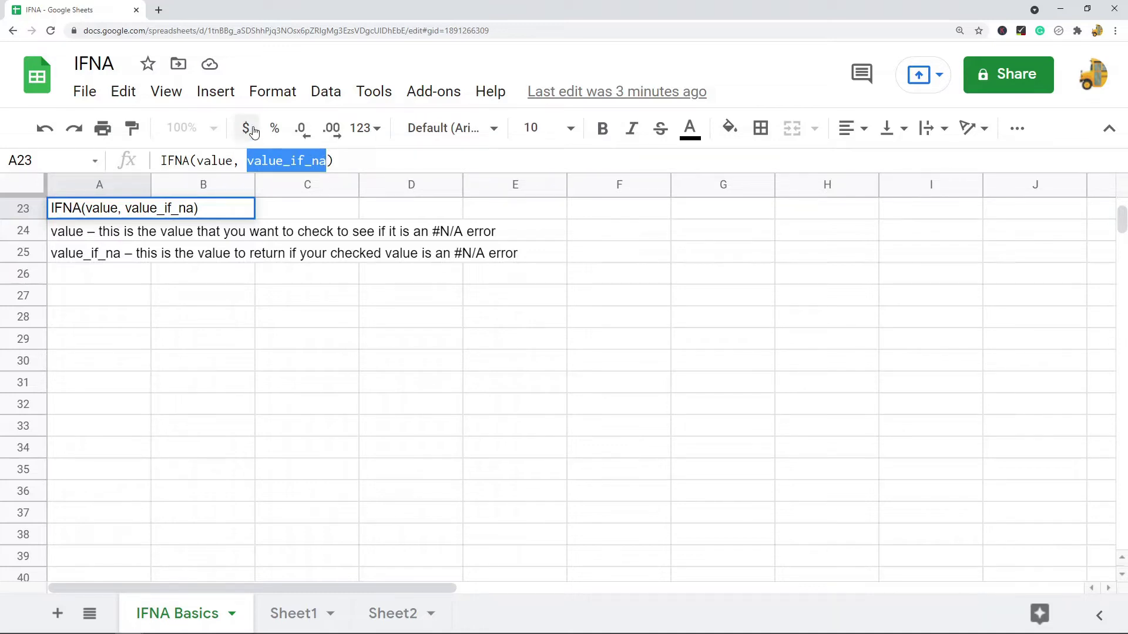
drag(234, 161, 197, 161)
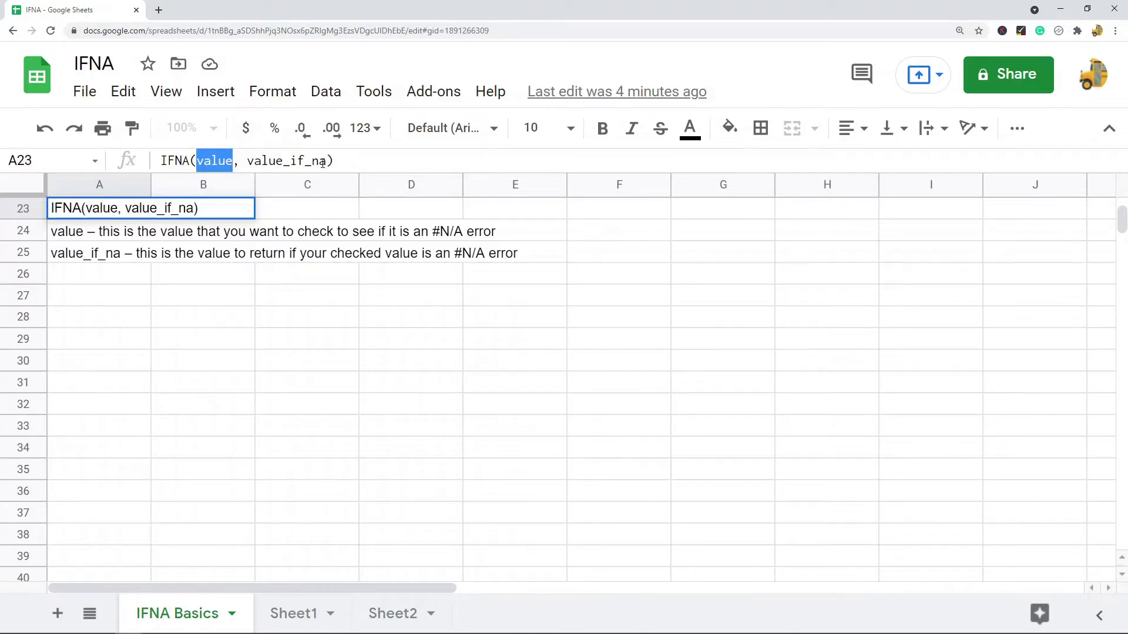
On Sheet1, start a VLOOKUP in B2 using A2 (Lionel) as the lookup value.
click(290, 626)
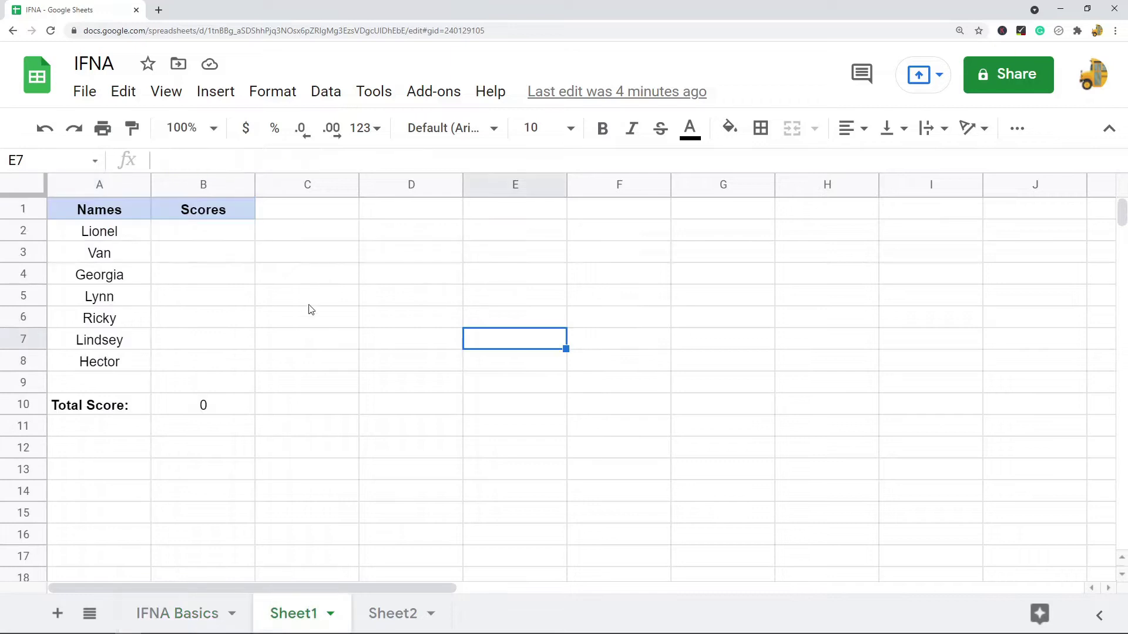
click(218, 235)
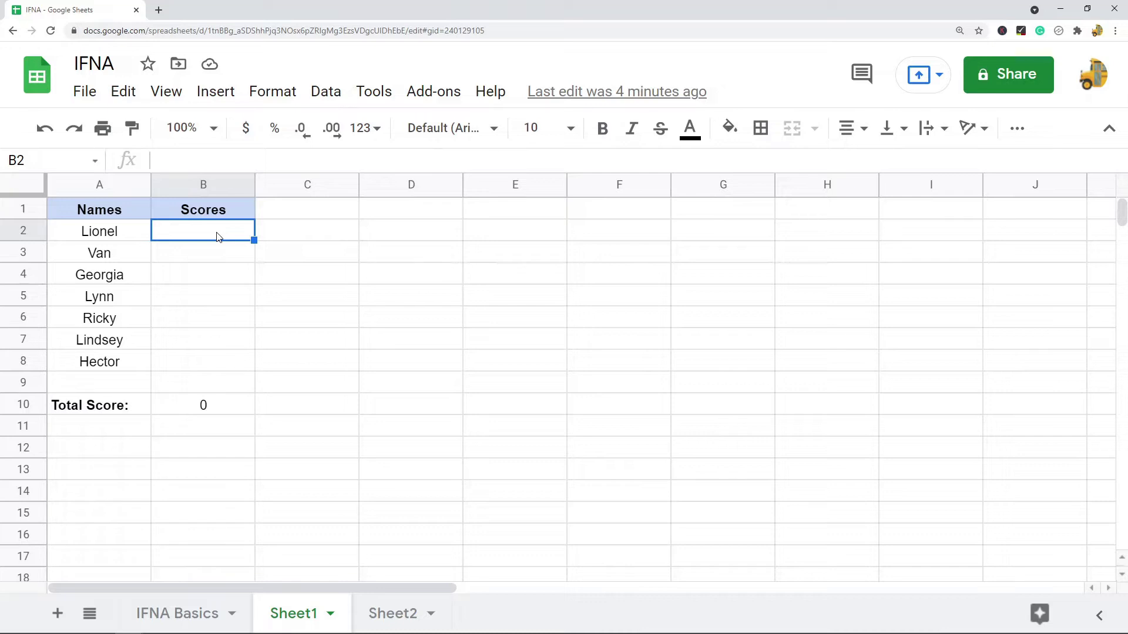
text(=vlook)
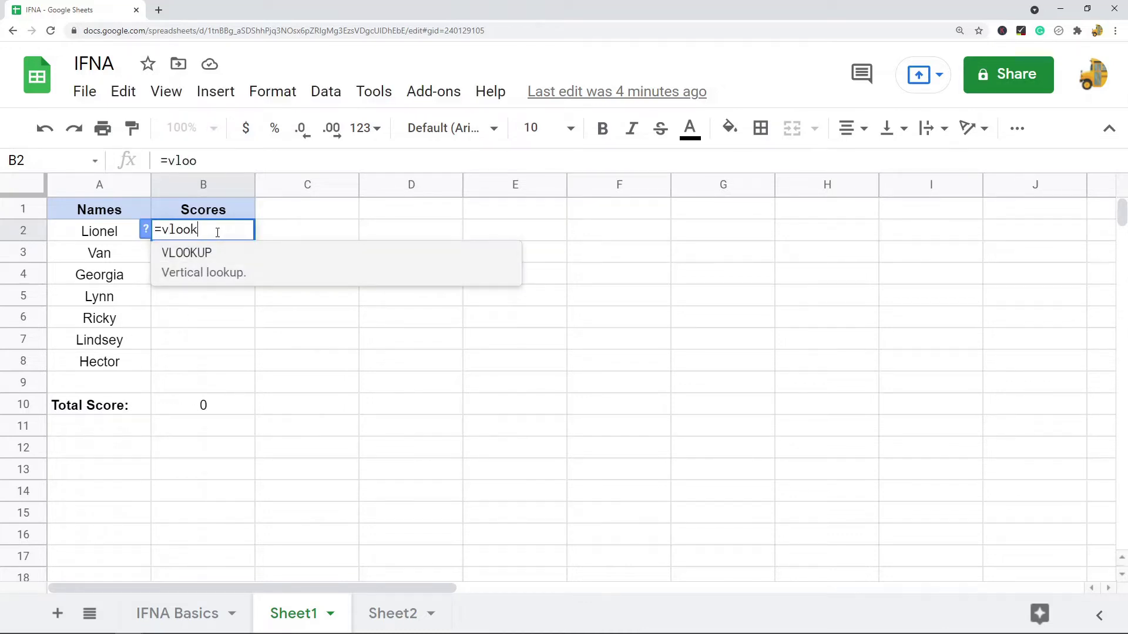
key(Tab)
click(107, 238)
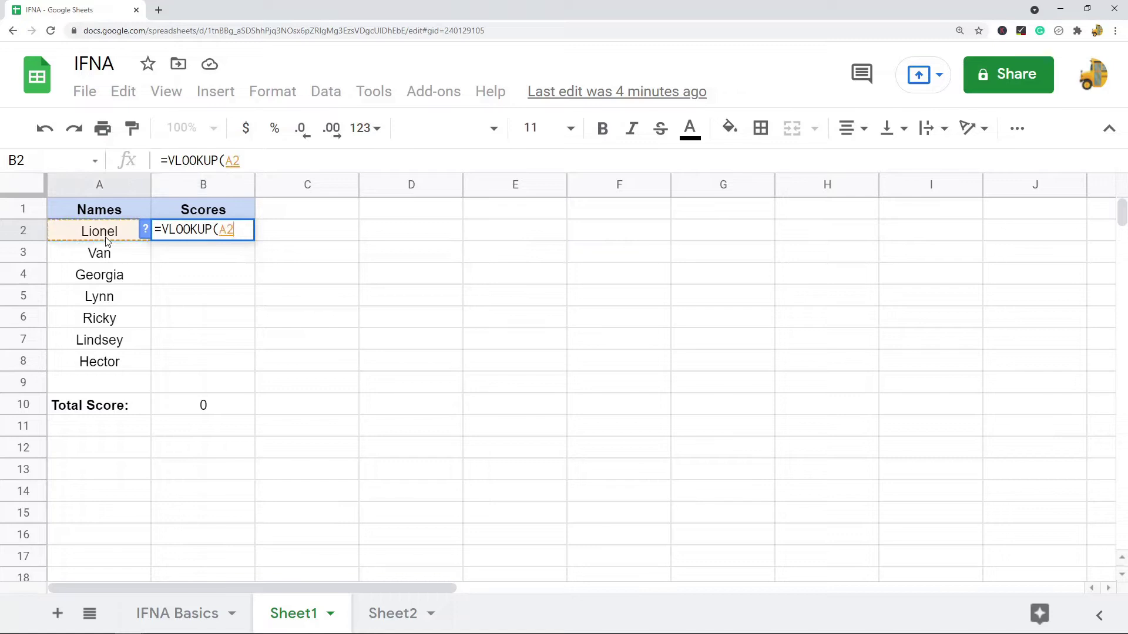
text(,)
Complete =VLOOKUP(A2,Sheet2!$A:$B,2,0) with the absolute Sheet2 range, then copy B2.
click(385, 614)
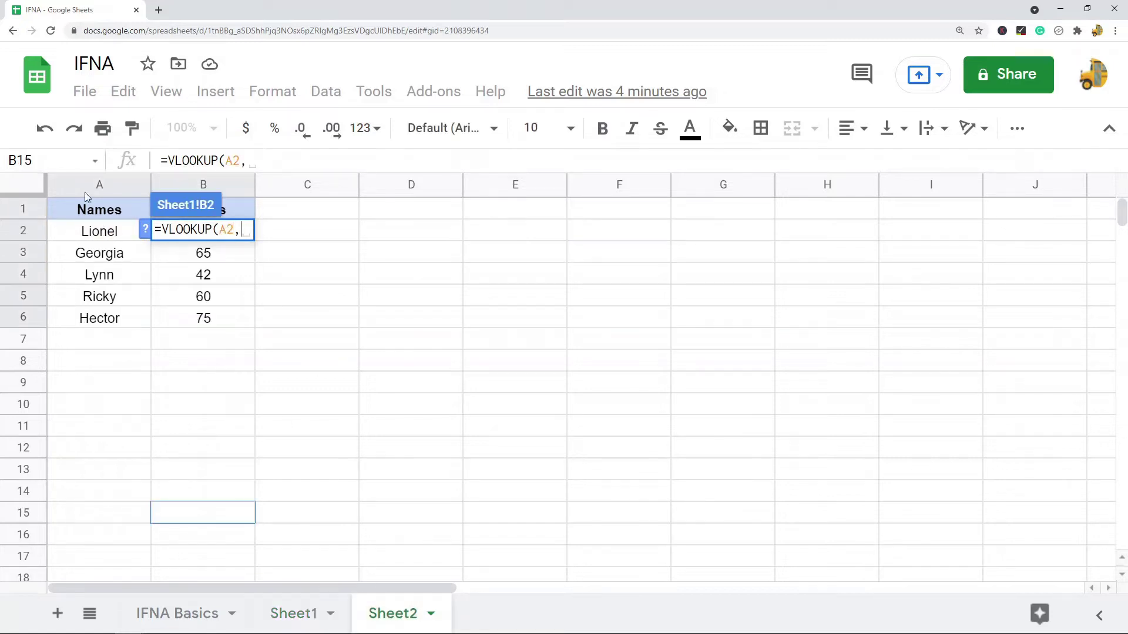
drag(92, 186, 178, 182)
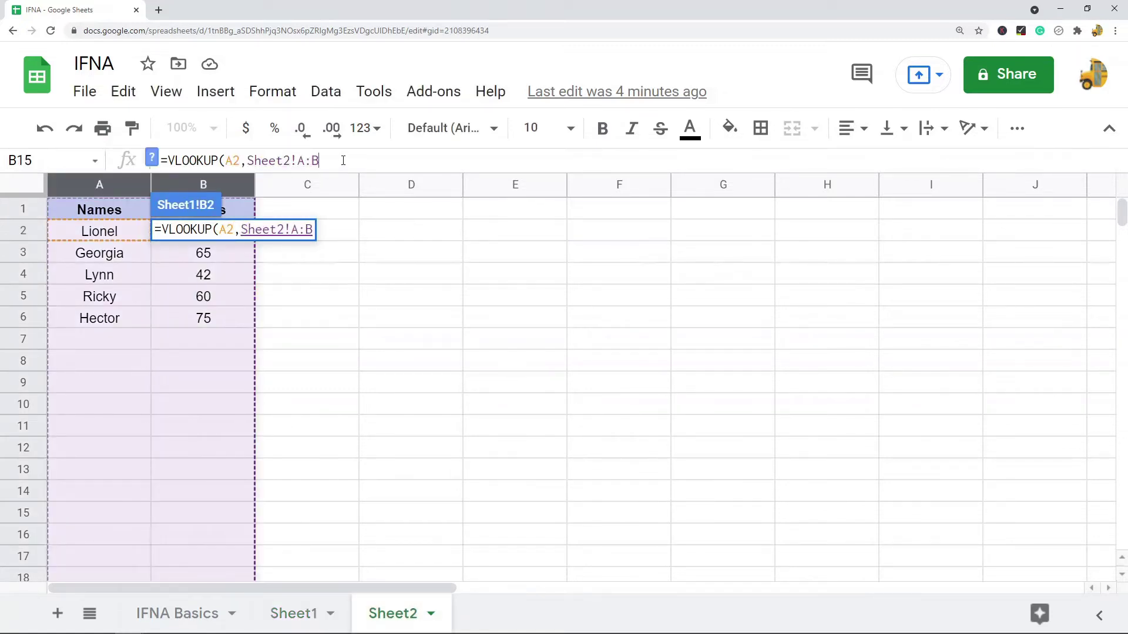
key(F4)
text(,)
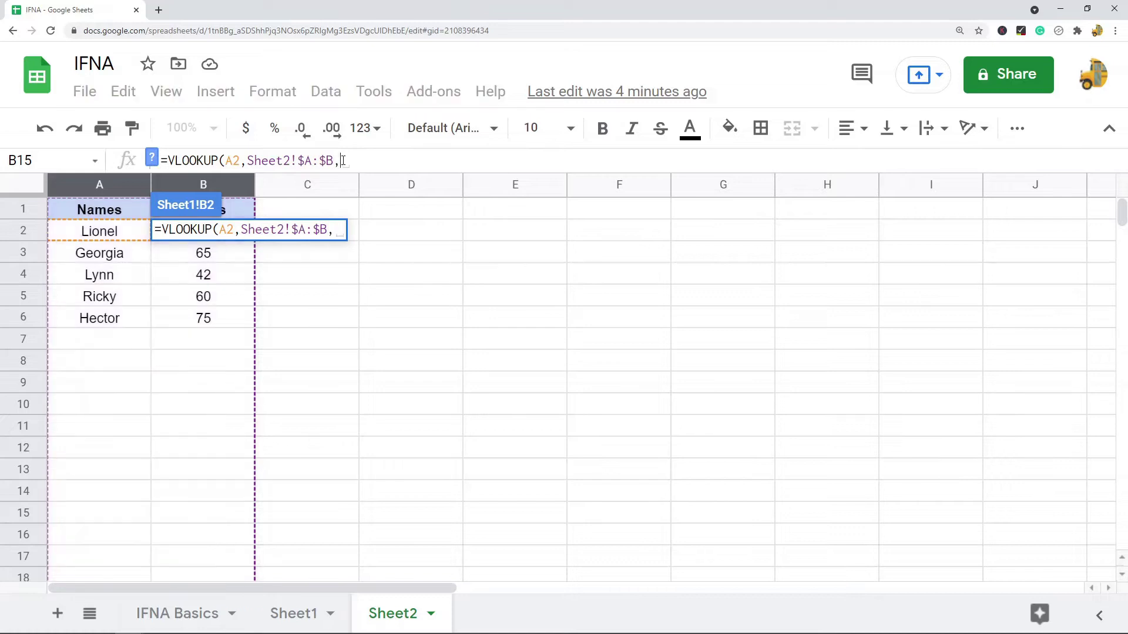
text(2,00)
key(BackSpace)
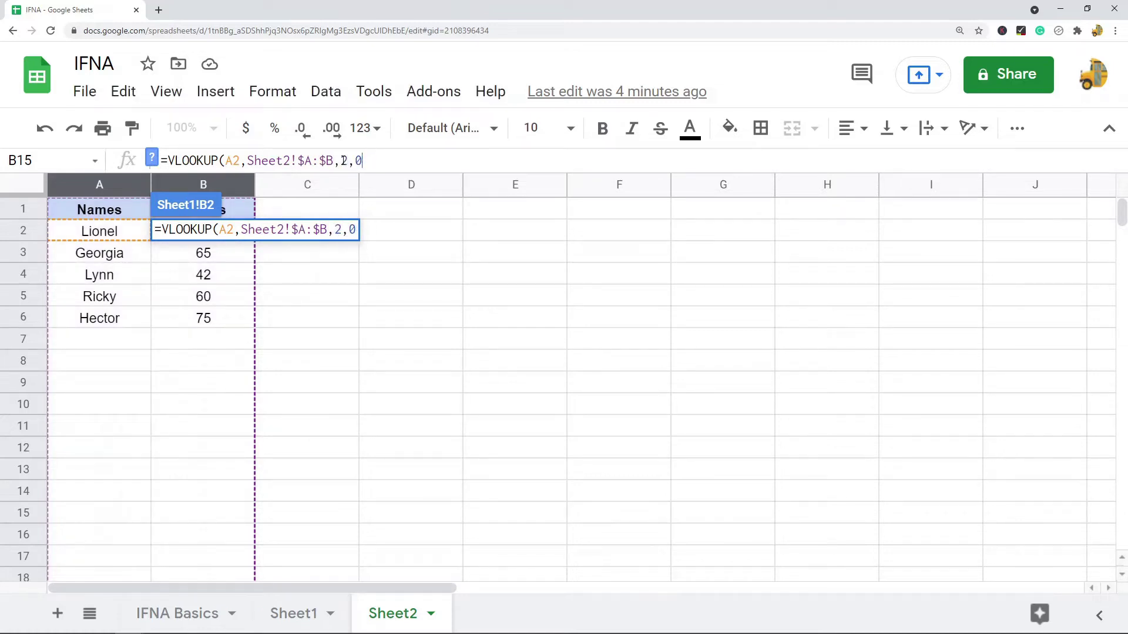
text())
key(Return)
key(ctrl+c)
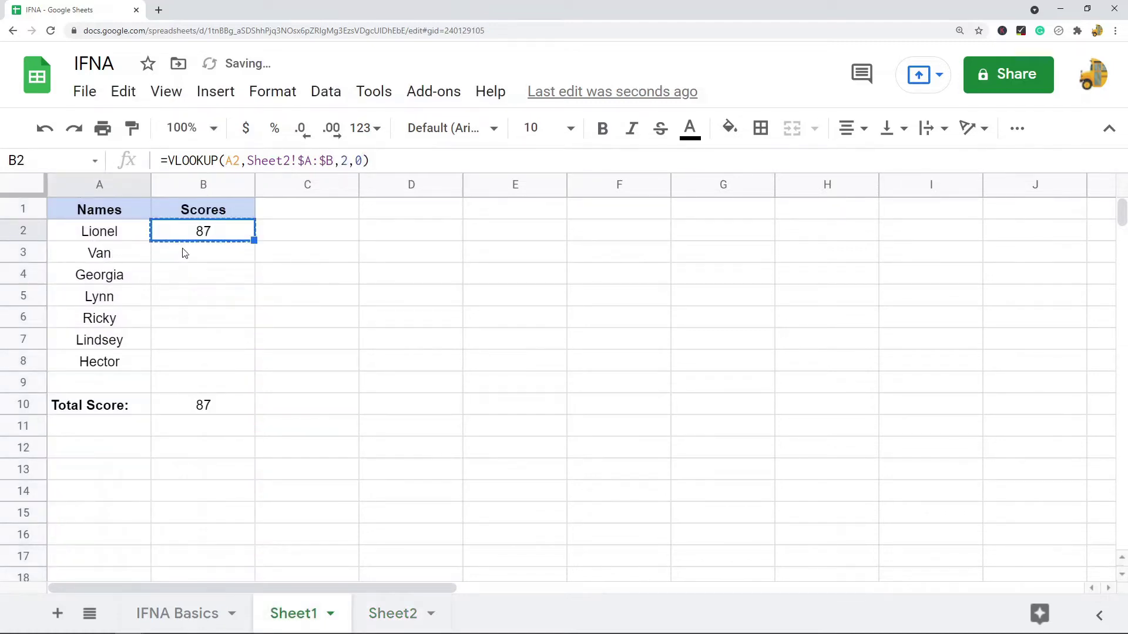
Paste the VLOOKUP formula into B3:B8 and check B2 and Van's #N/A in B3.
drag(182, 252, 199, 364)
key(ctrl+v)
click(465, 296)
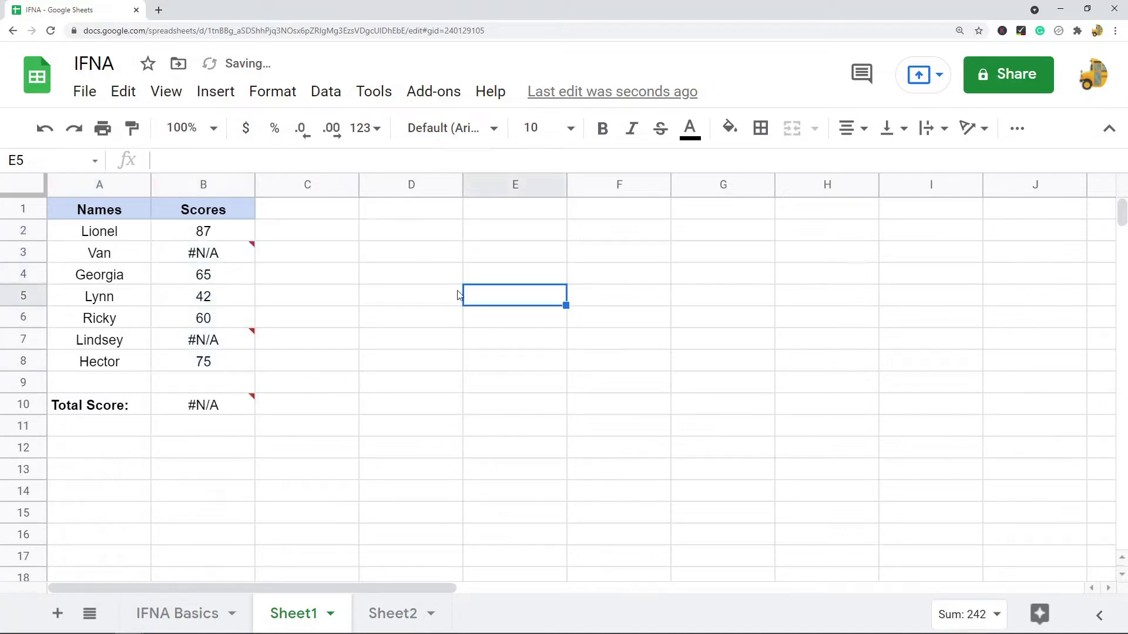
click(205, 235)
click(204, 252)
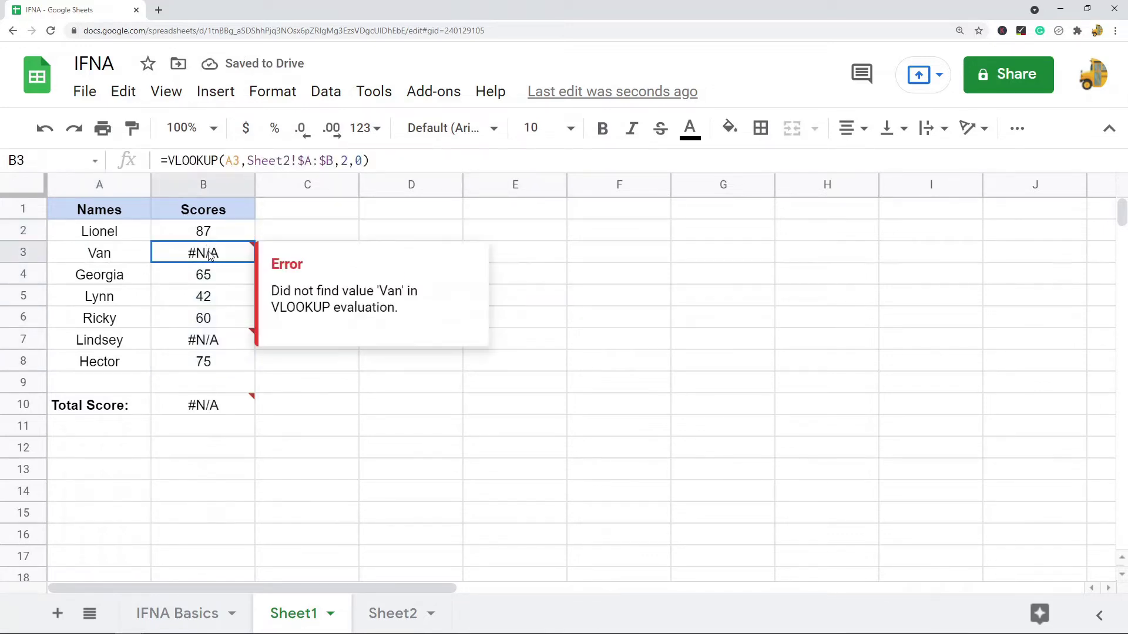
shift+click(204, 231)
Compare against Sheet2's names and inspect the #N/A errors for Van and Lindsey.
click(403, 610)
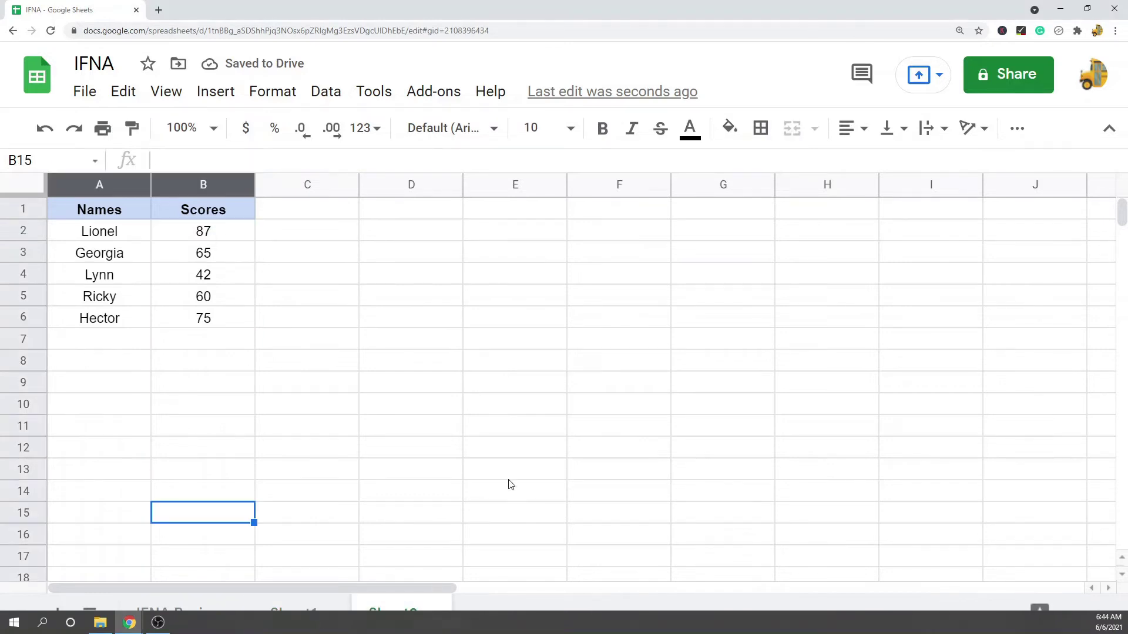
click(303, 609)
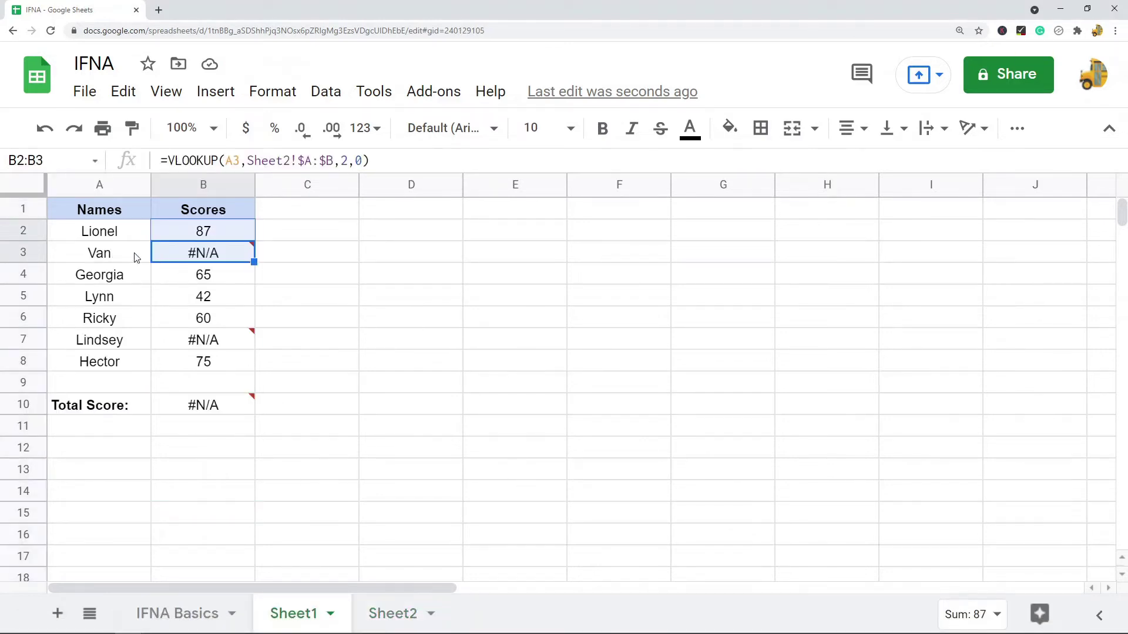
click(336, 272)
click(194, 259)
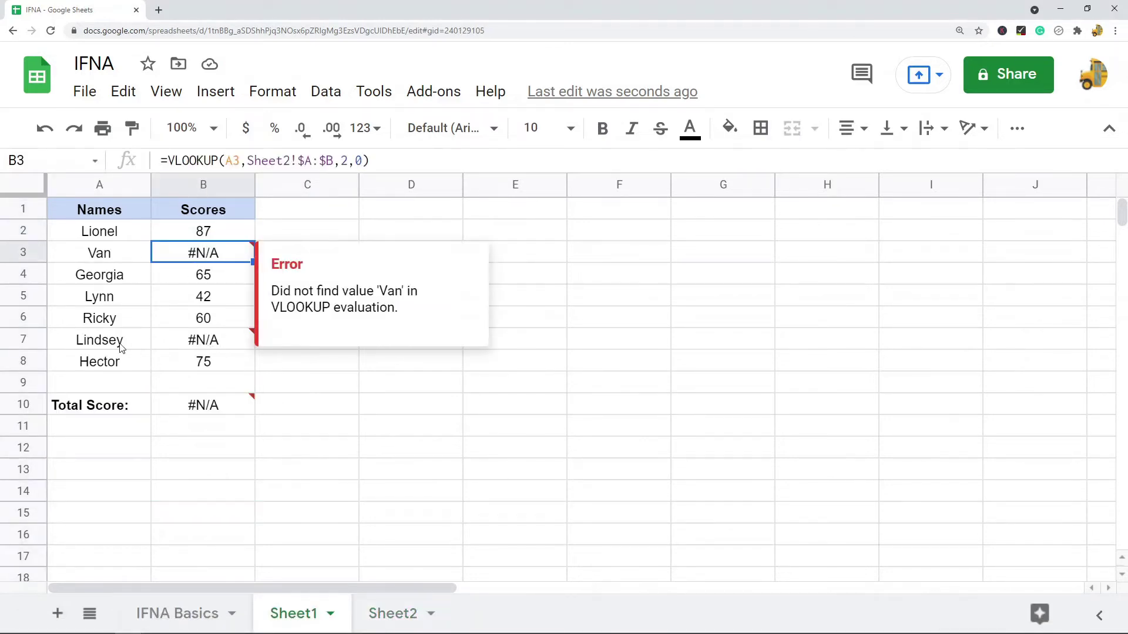
drag(122, 348, 183, 345)
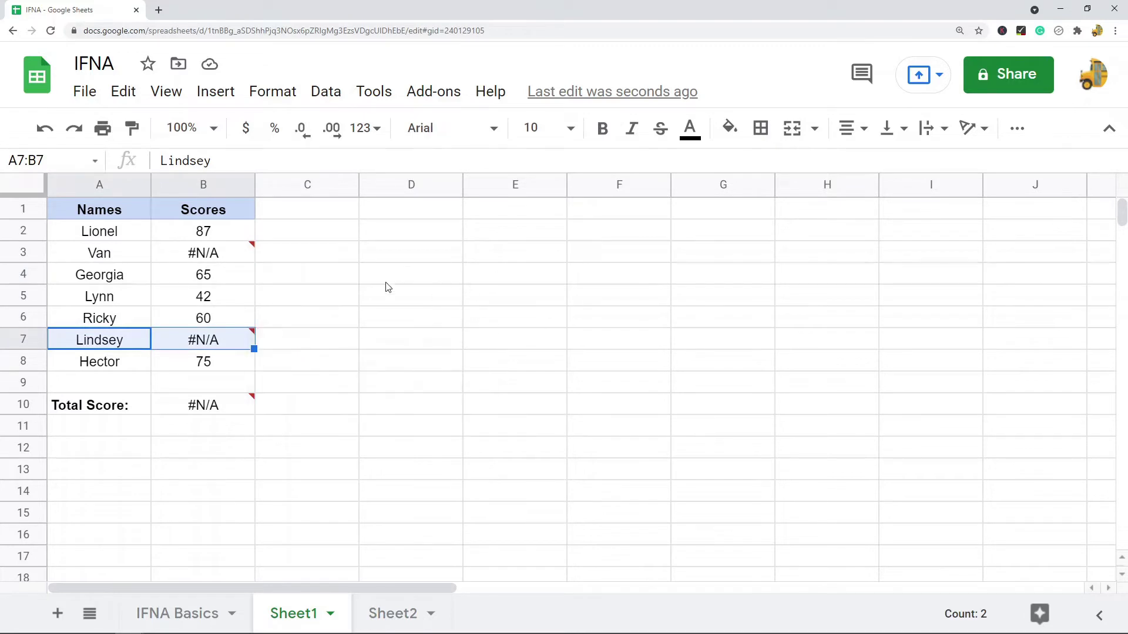
click(388, 300)
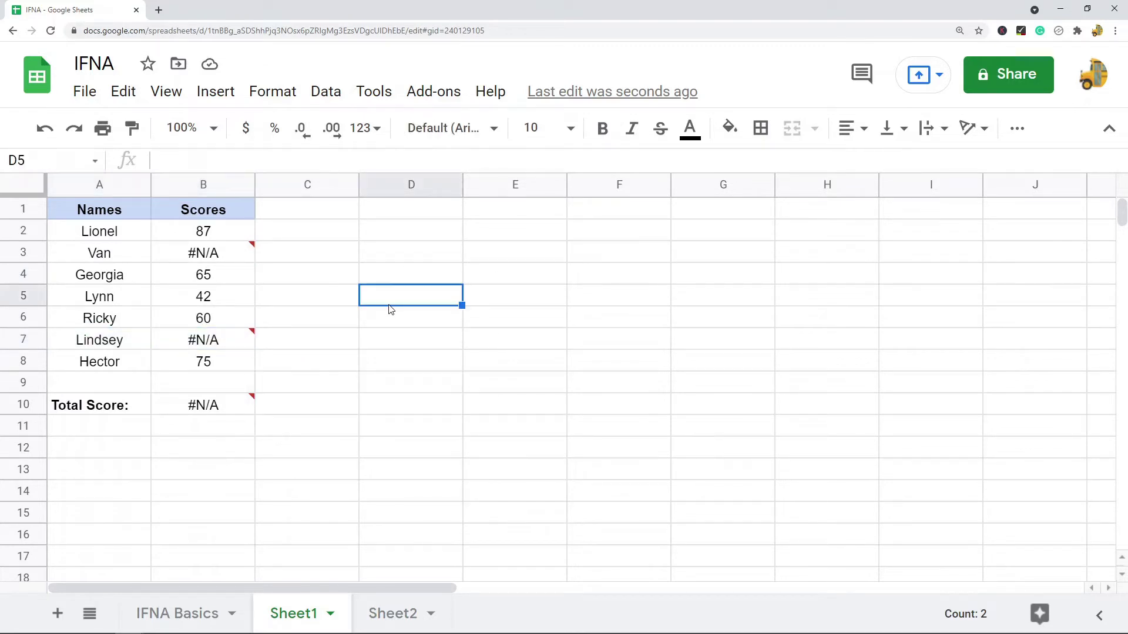
click(204, 255)
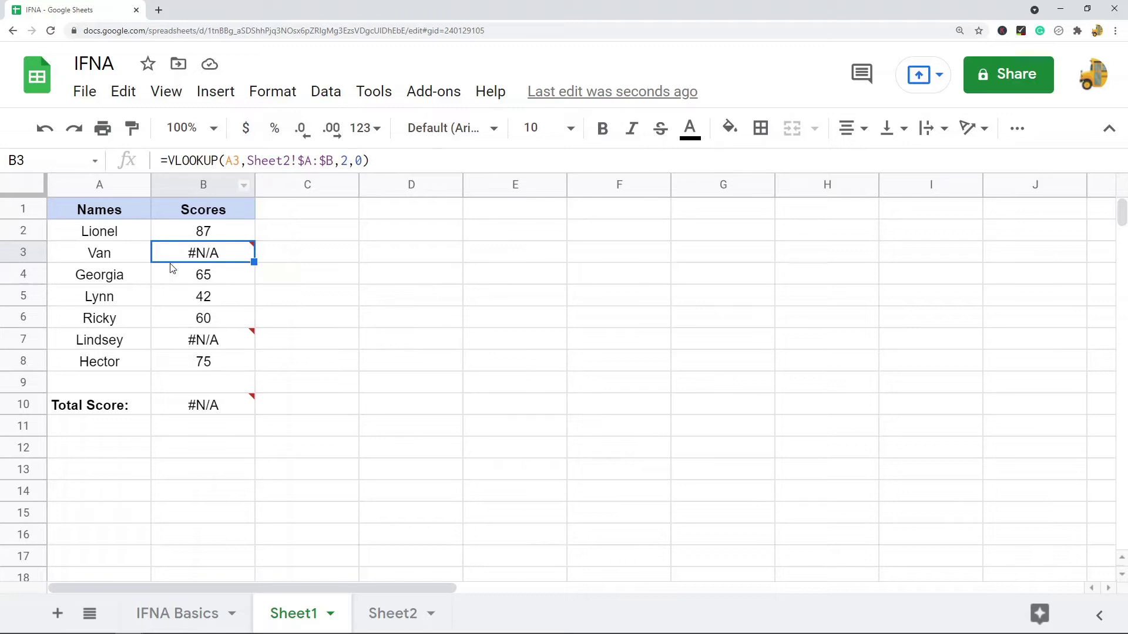
click(206, 340)
click(410, 279)
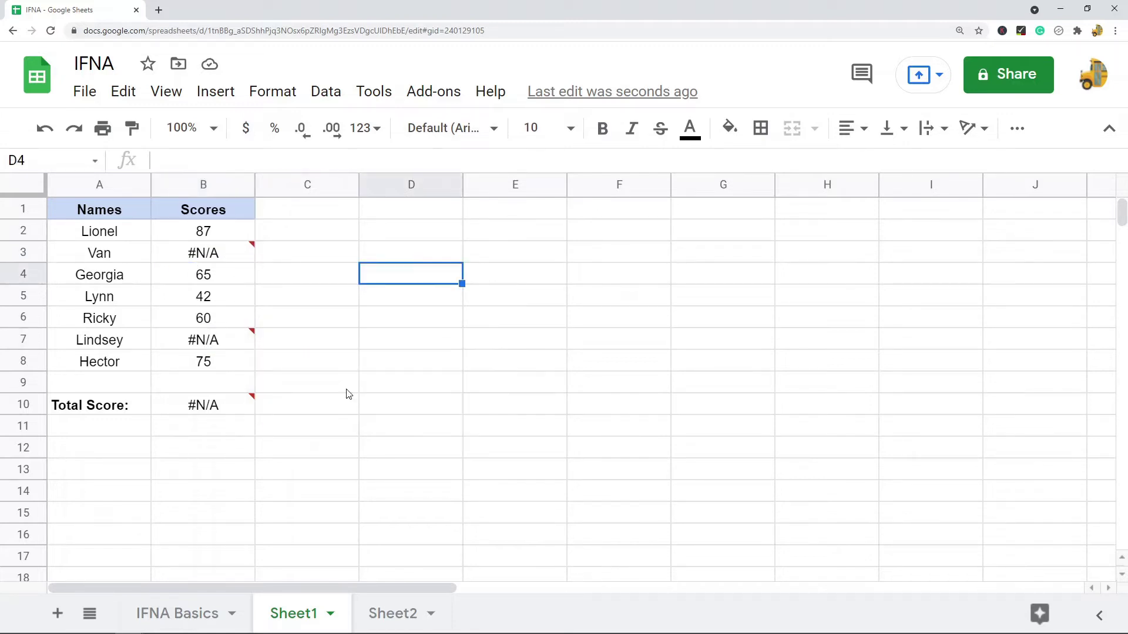
Inspect the #N/A Total Score =SUM(B2:B8) in B10 and recheck Van's and Lindsey's errors.
click(199, 406)
click(210, 157)
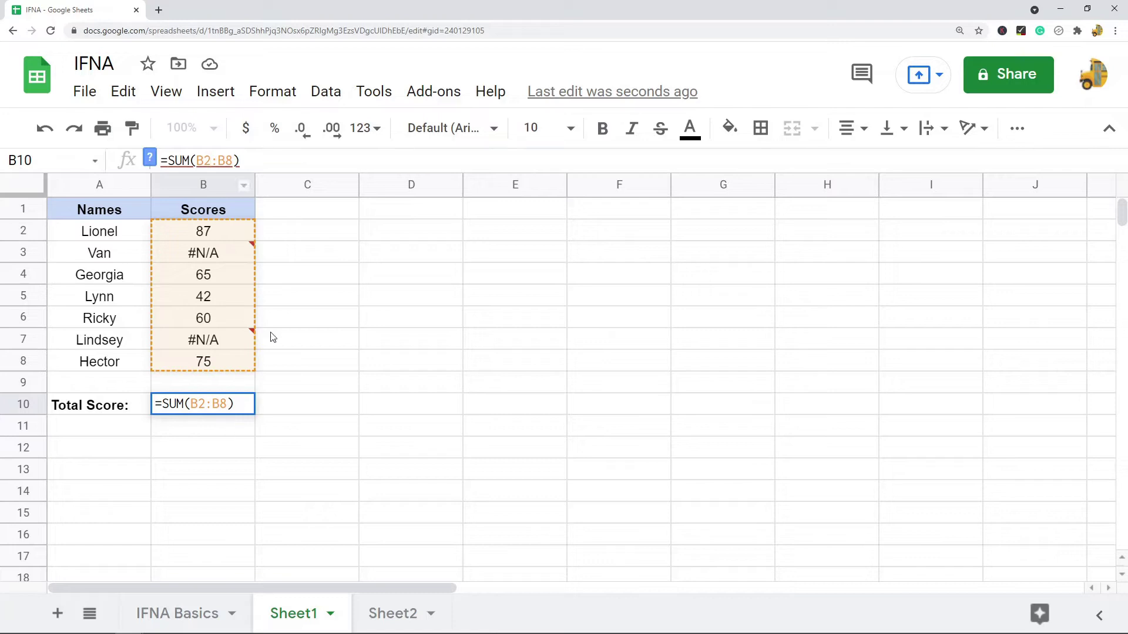
key(Escape)
mouse_move(214, 411)
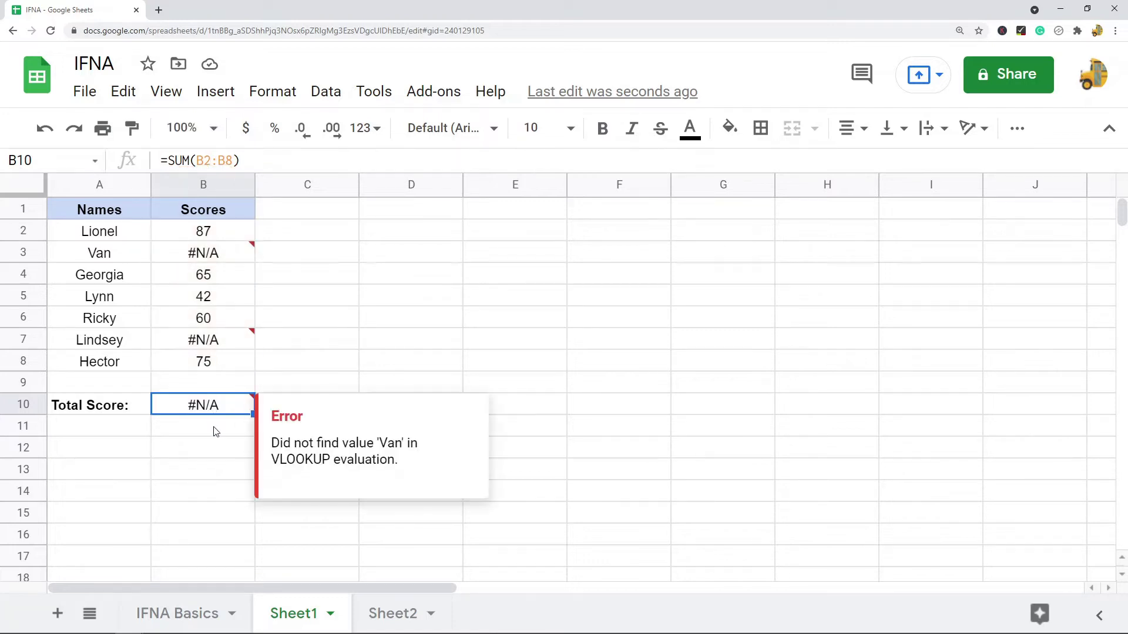
click(198, 469)
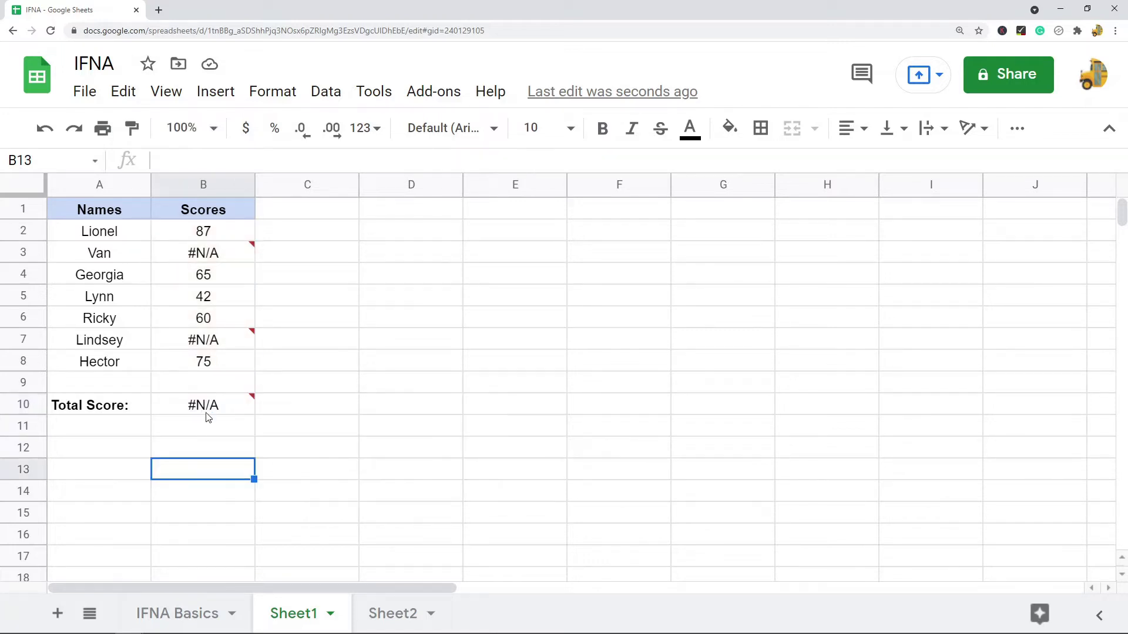
click(223, 344)
click(223, 256)
click(202, 348)
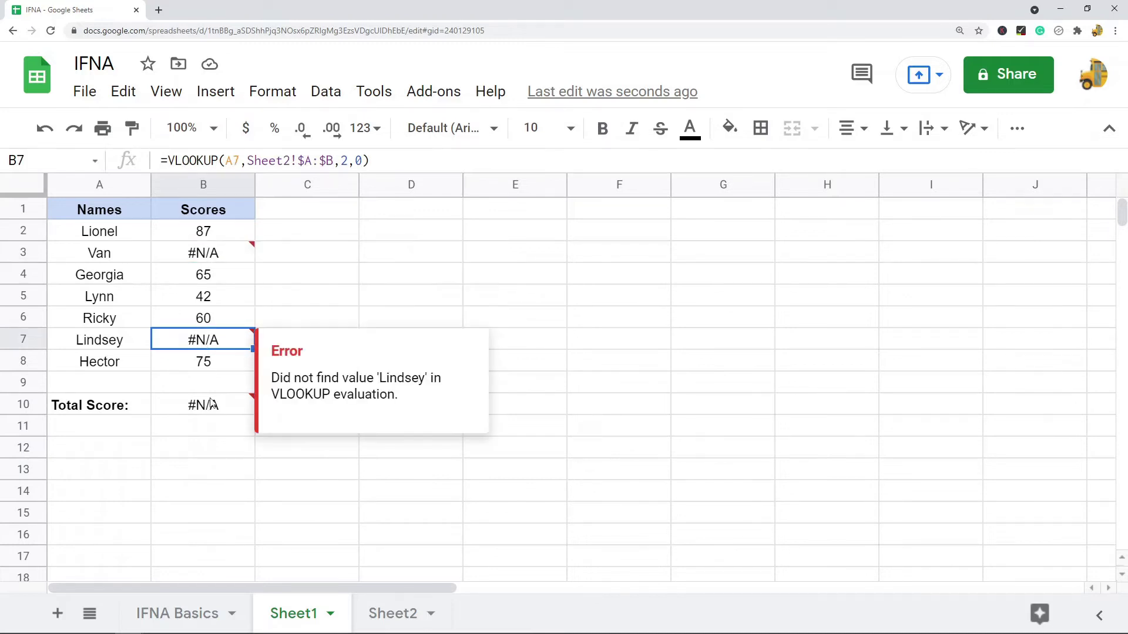
click(197, 403)
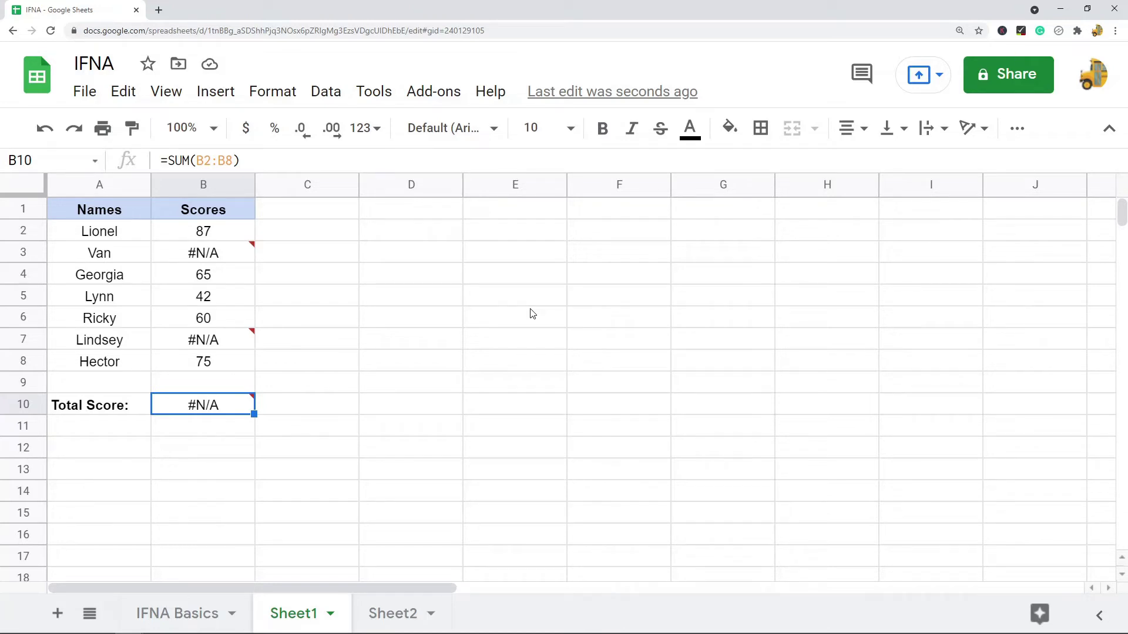
Edit B2 to =IFNA(VLOOKUP(A2,Sheet2!$A:$B,2,0),"0") so missing names return 0.
click(202, 233)
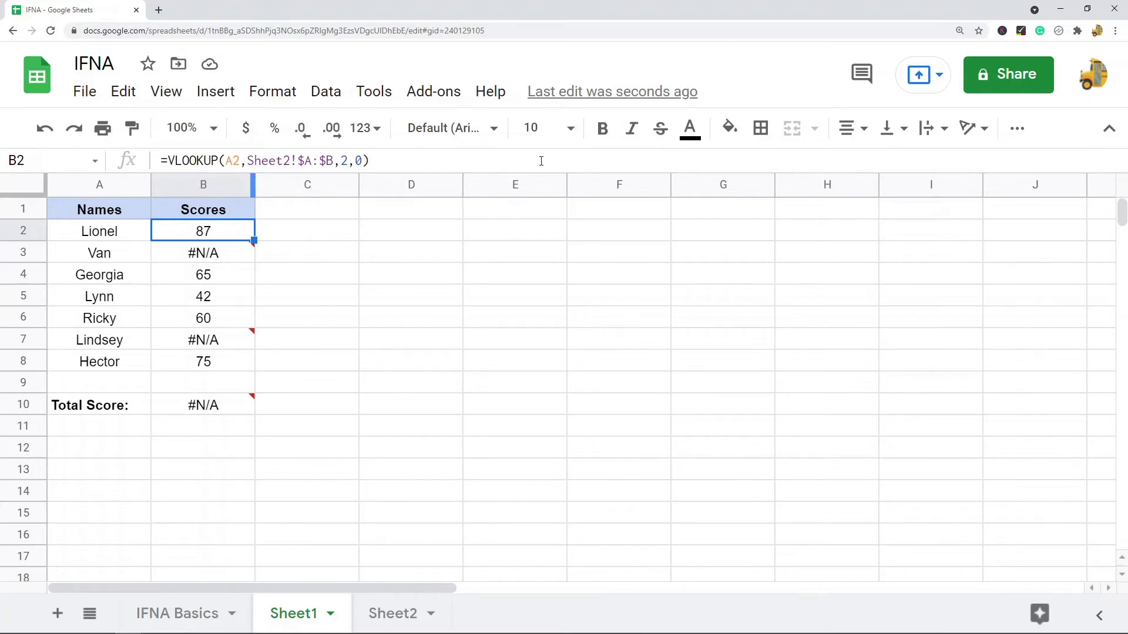
drag(370, 160, 157, 163)
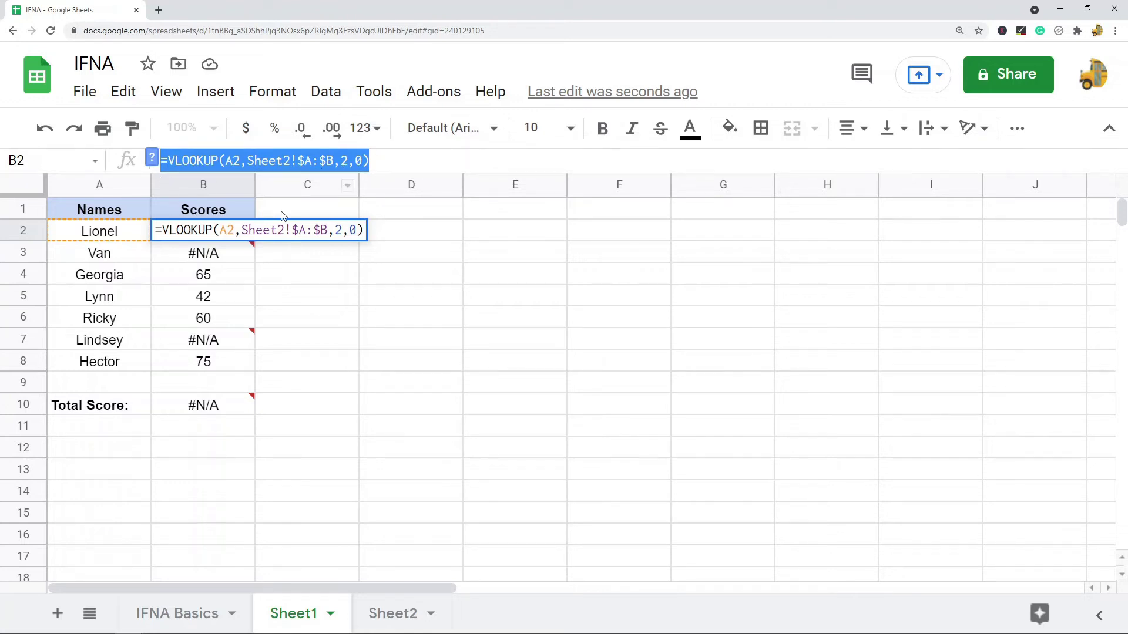
click(168, 161)
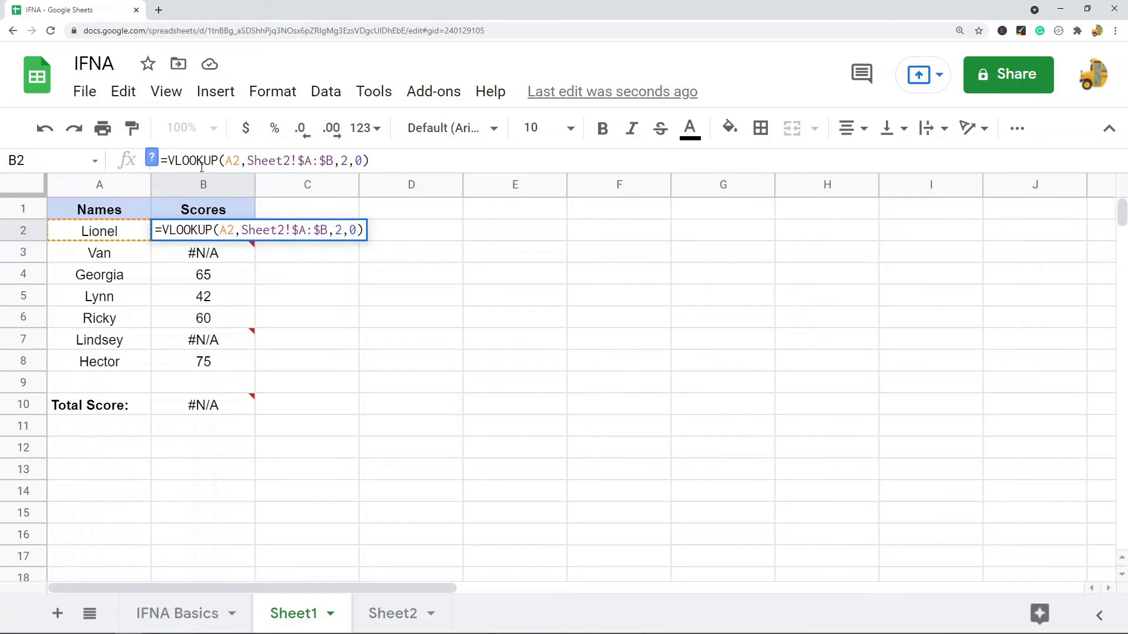
text(IFNA)
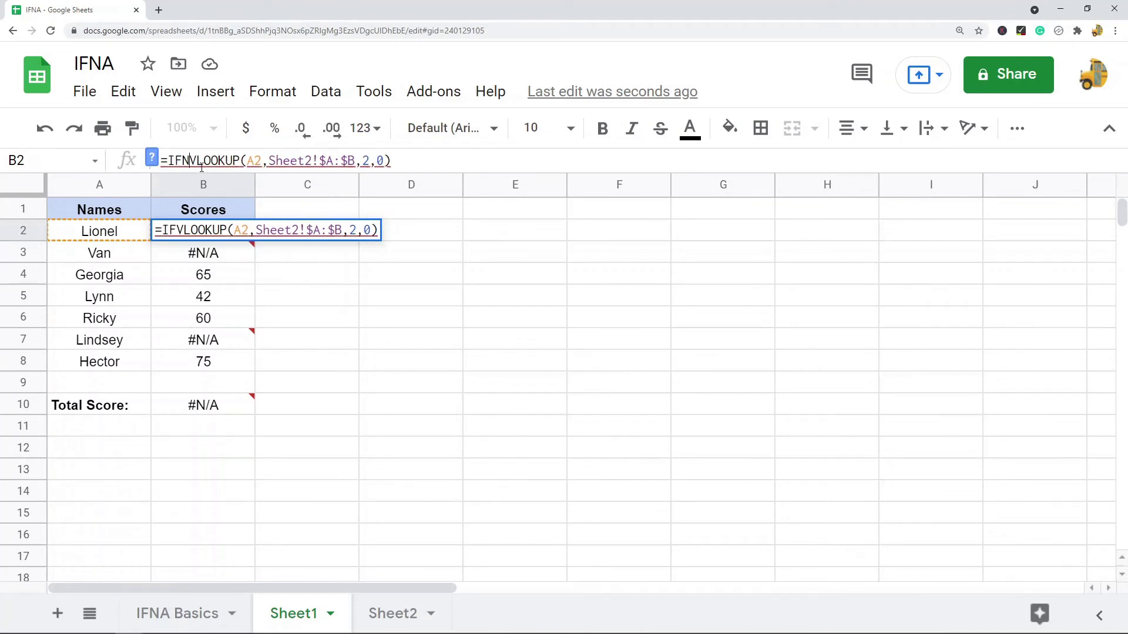
text(()
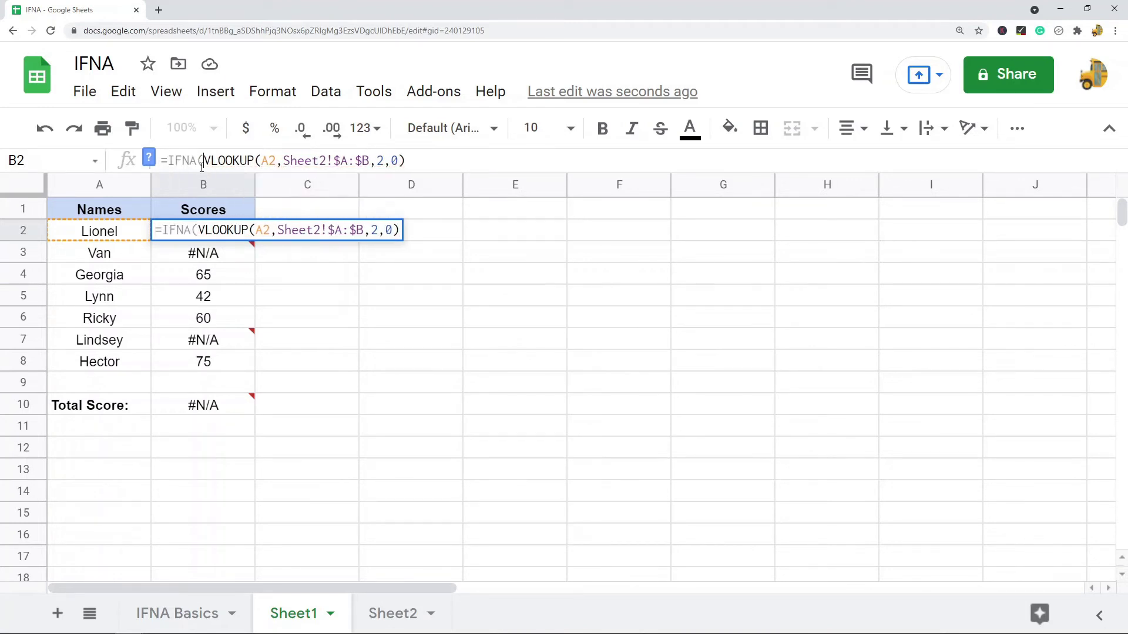
click(420, 165)
text(,)
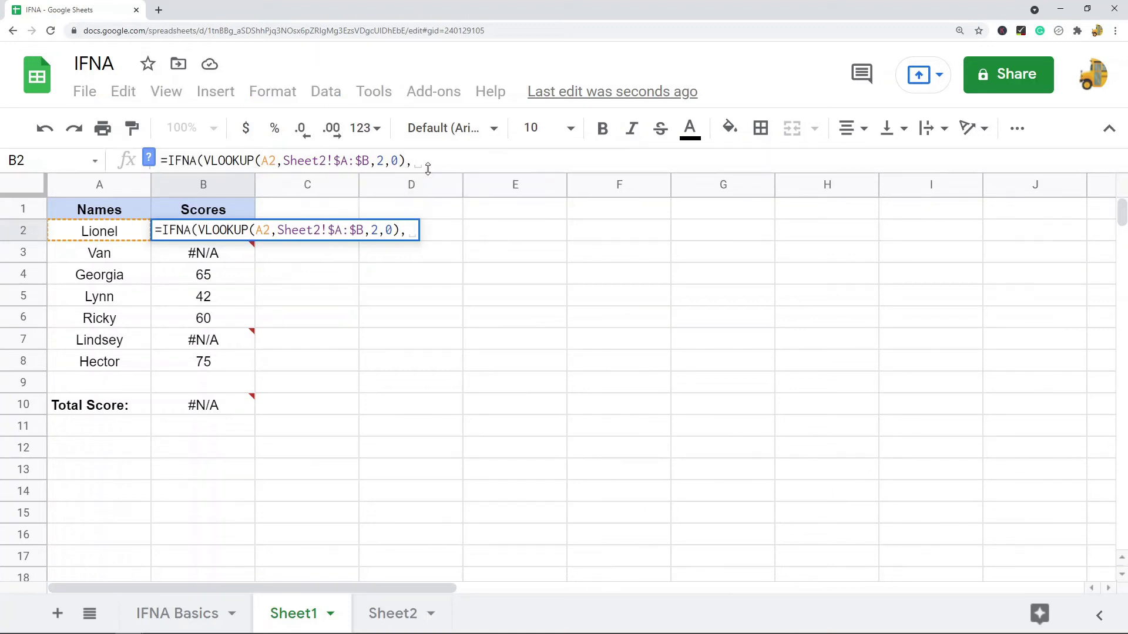
text(")
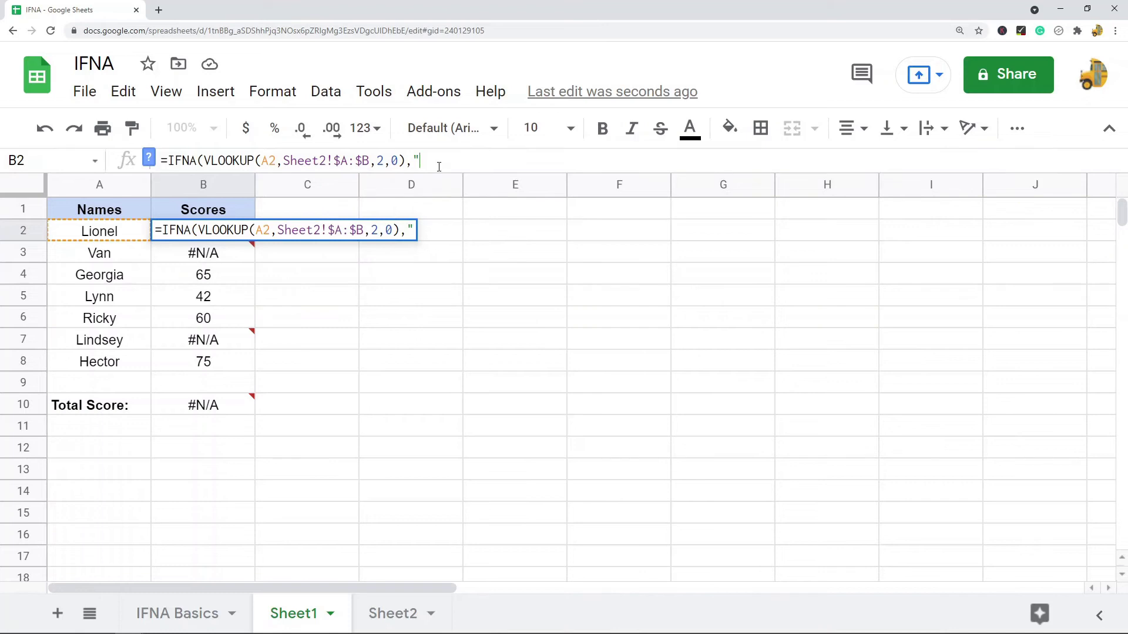
text(0"))
Commit the IFNA formula in B2 and paste it into B3:B8.
key(Return)
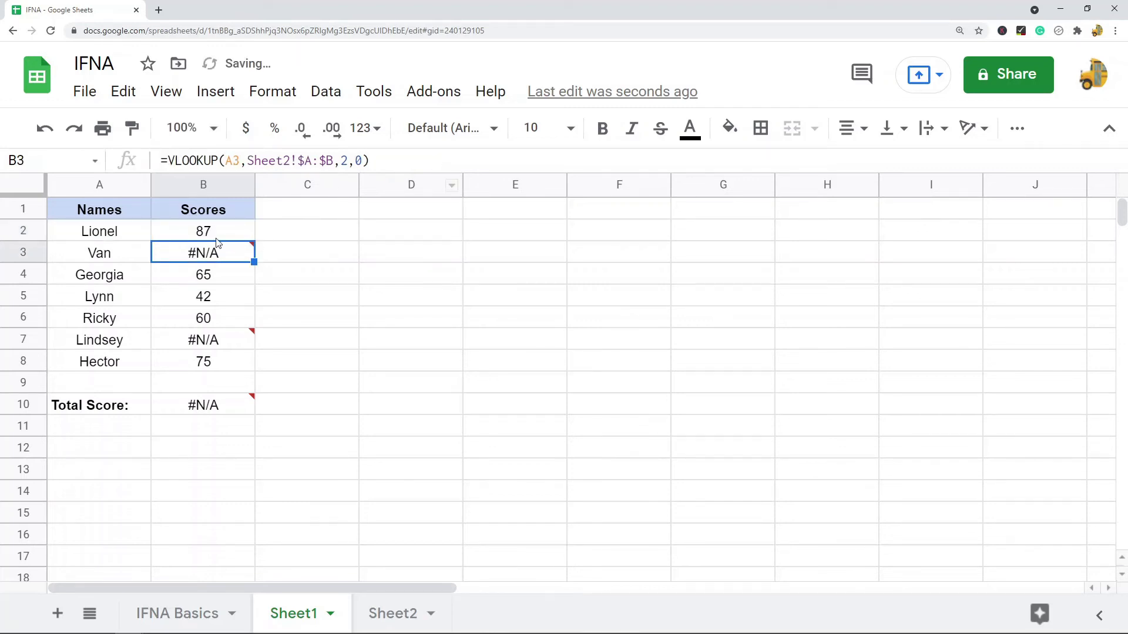
click(217, 238)
mouse_move(214, 253)
drag(215, 254, 211, 360)
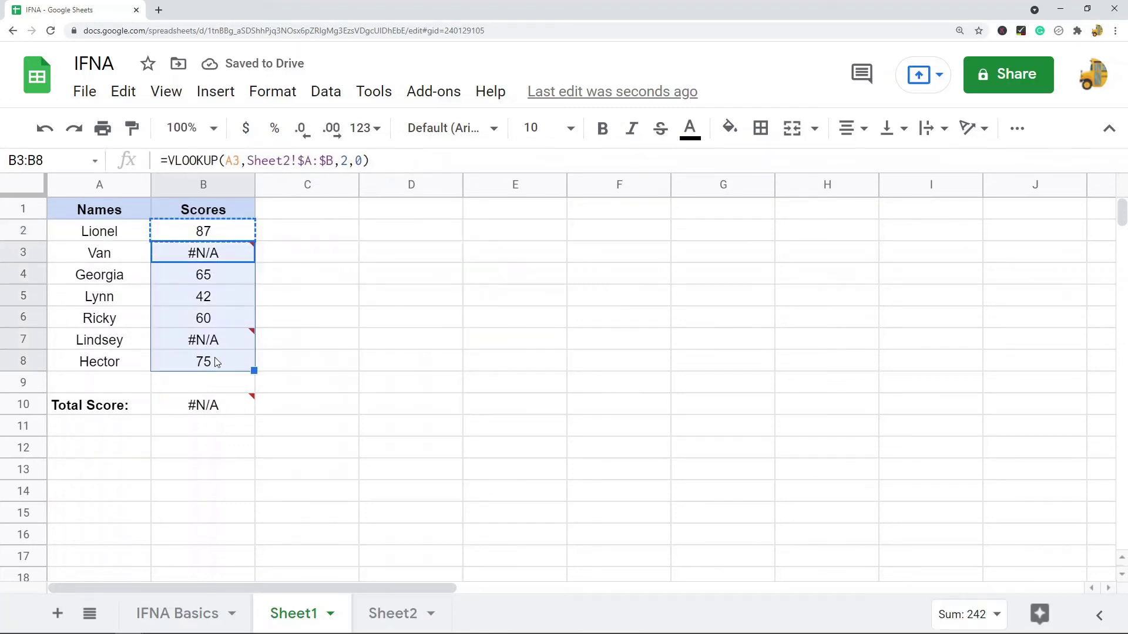
key(ctrl+v)
Verify Van and Lindsey now show 0 and the Total Score reads 329.
click(228, 262)
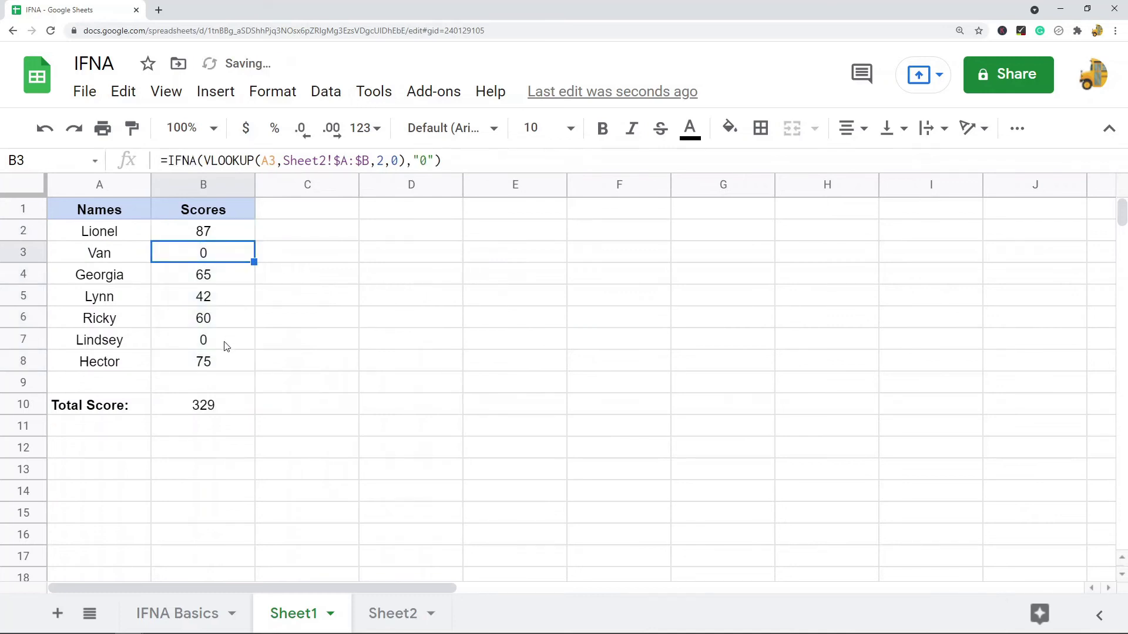
click(229, 341)
click(228, 263)
click(205, 345)
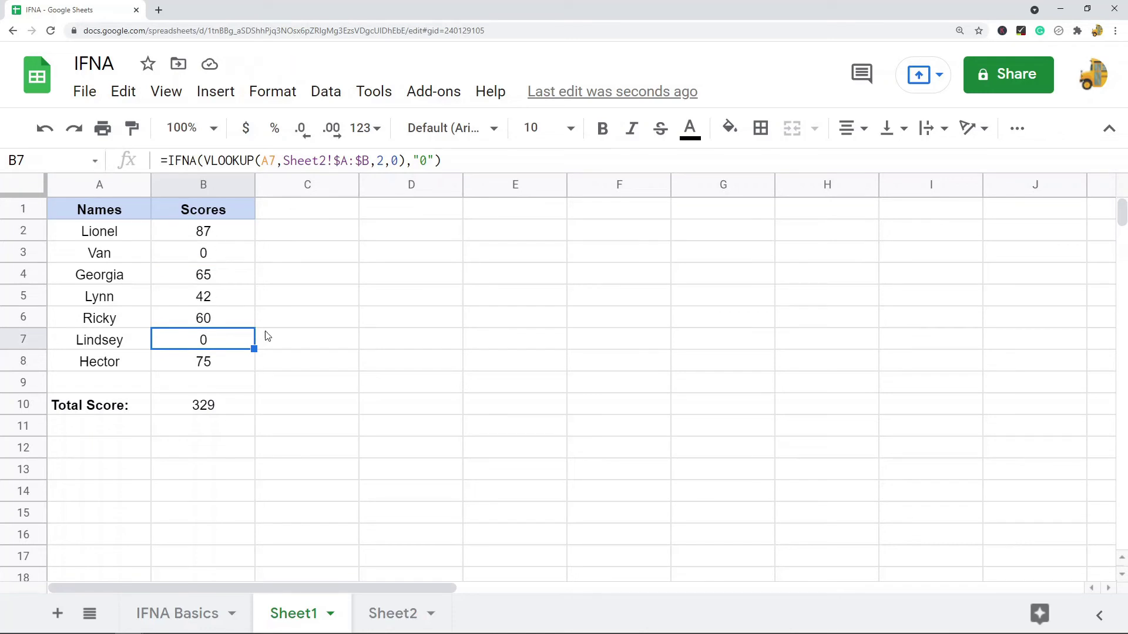
click(204, 409)
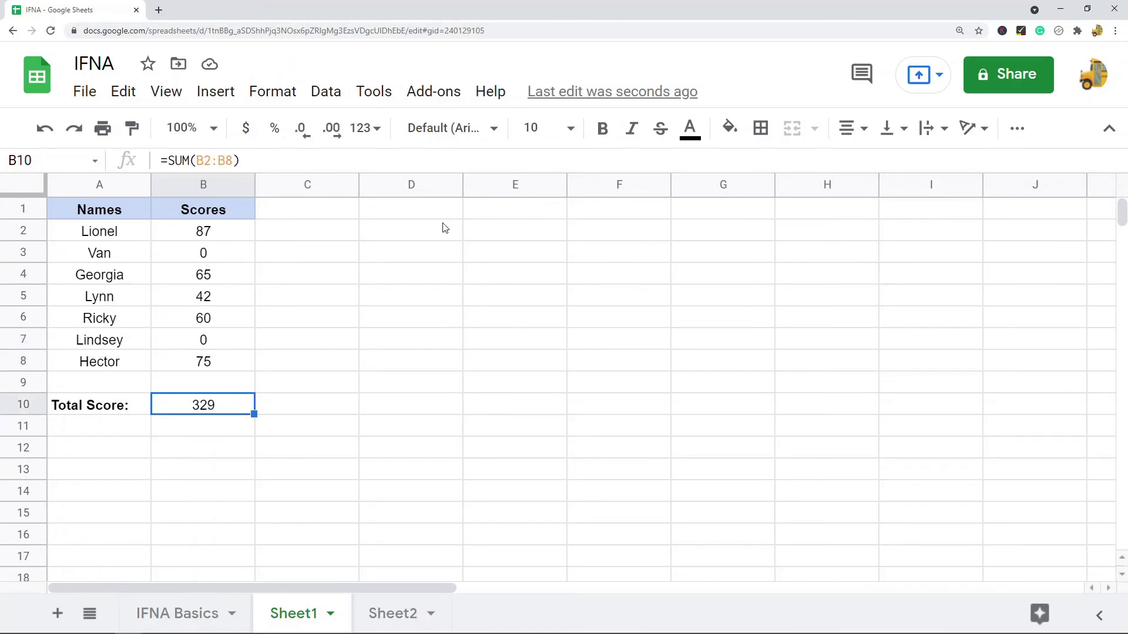
click(229, 233)
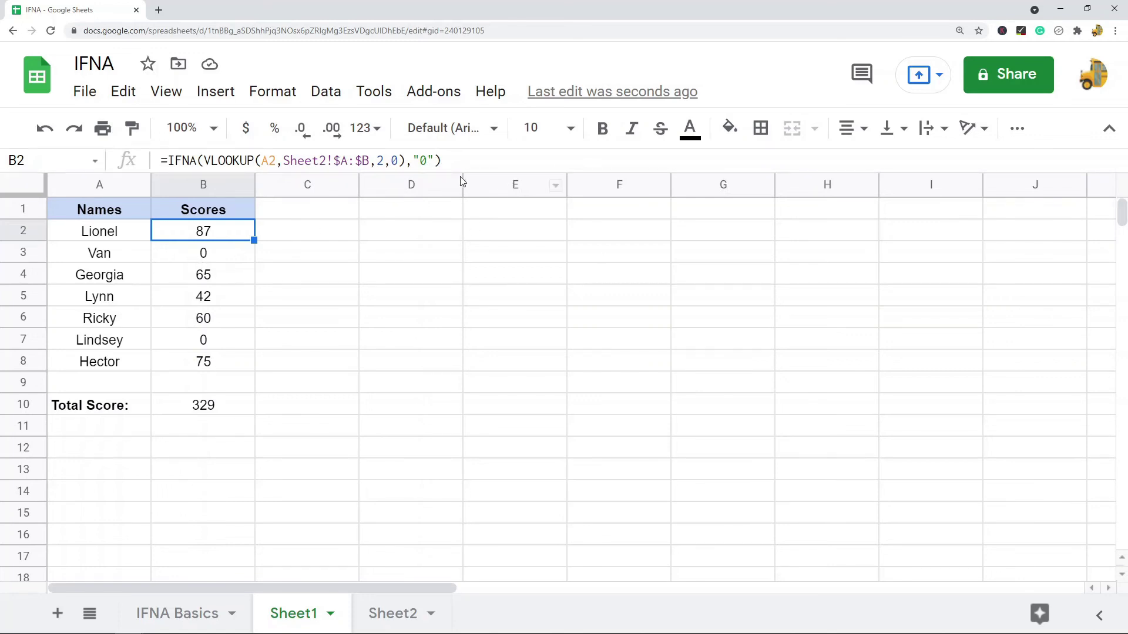
Change B2's IFNA fallback from "0" to "" so missing names show blank.
double_click(426, 162)
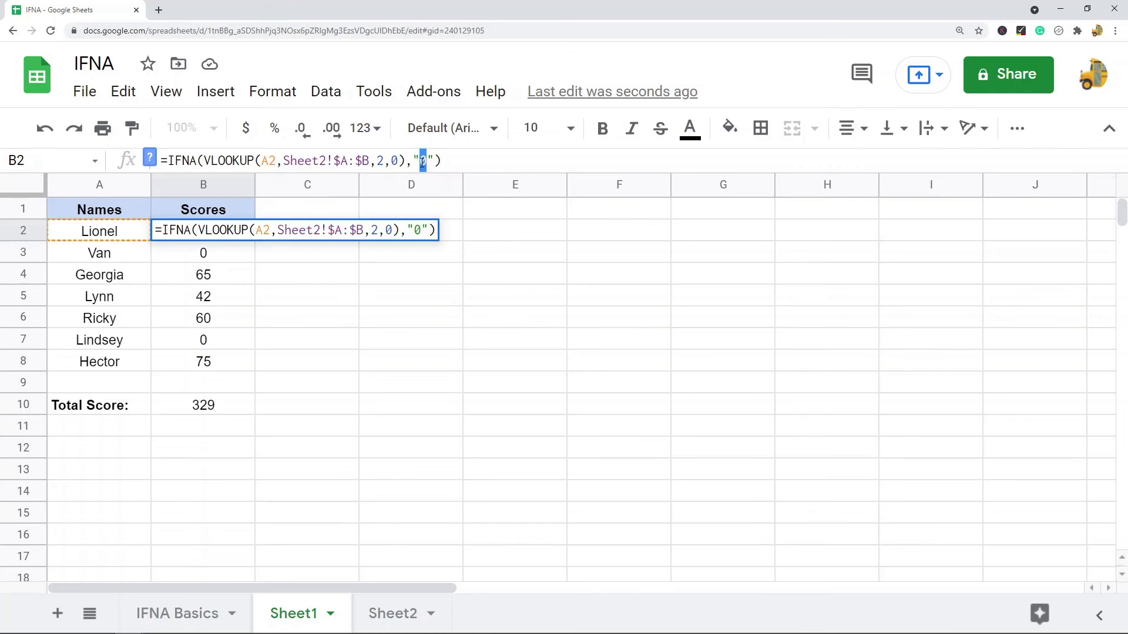
key(BackSpace)
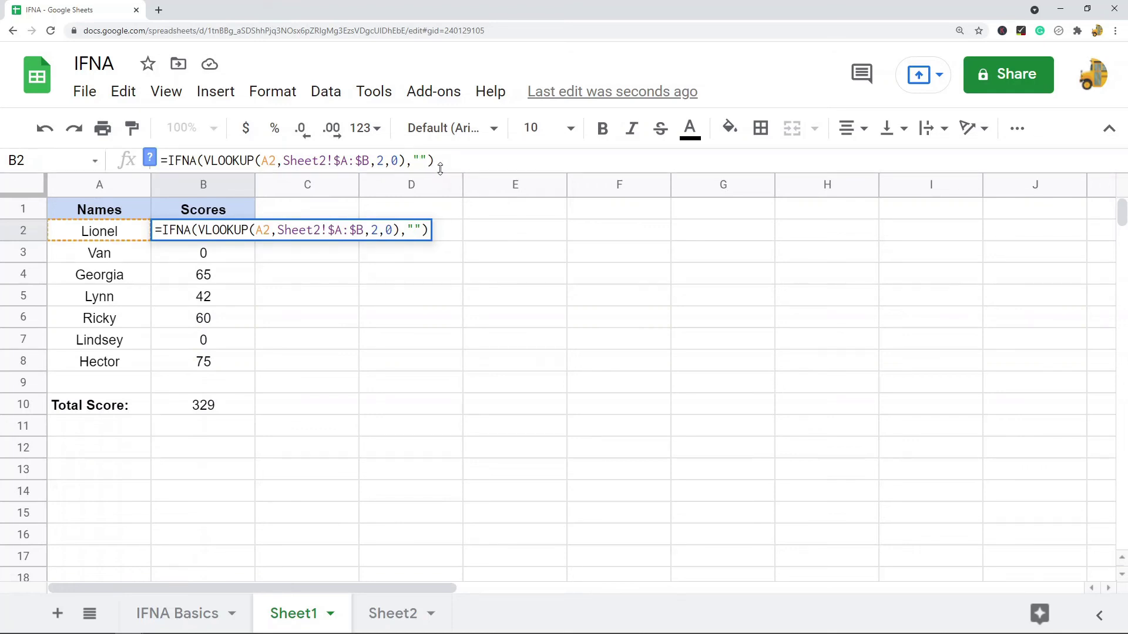
key(Return)
Copy the blank-fallback formula into B3:B8 and confirm the Total Score stays 329.
click(233, 239)
key(ctrl+c)
drag(219, 259, 217, 368)
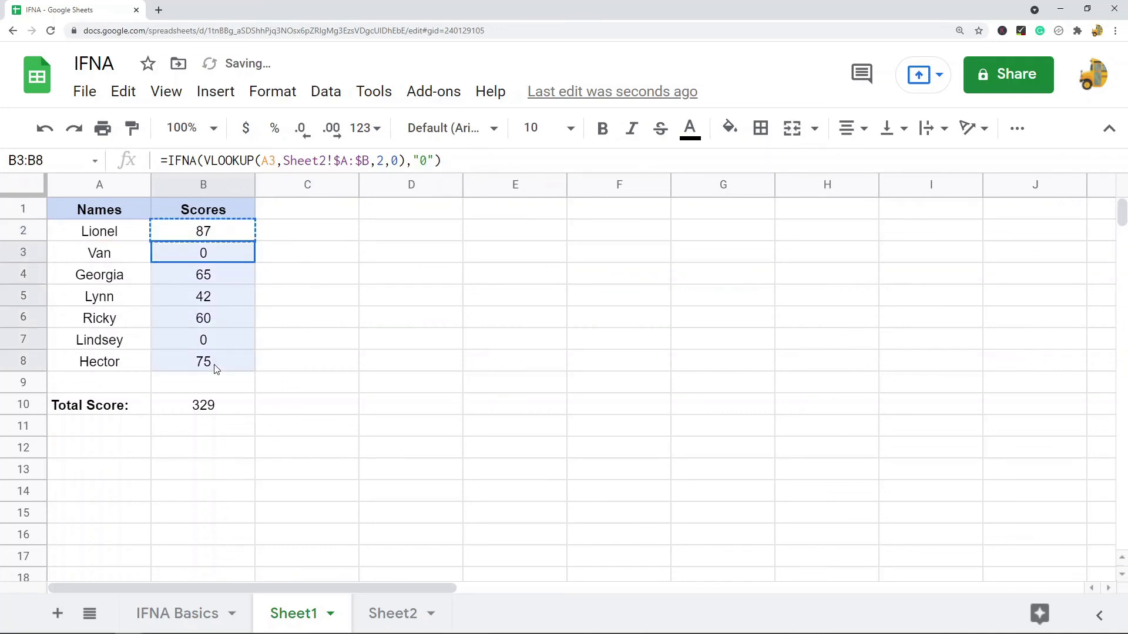
key(ctrl+v)
click(233, 450)
click(212, 410)
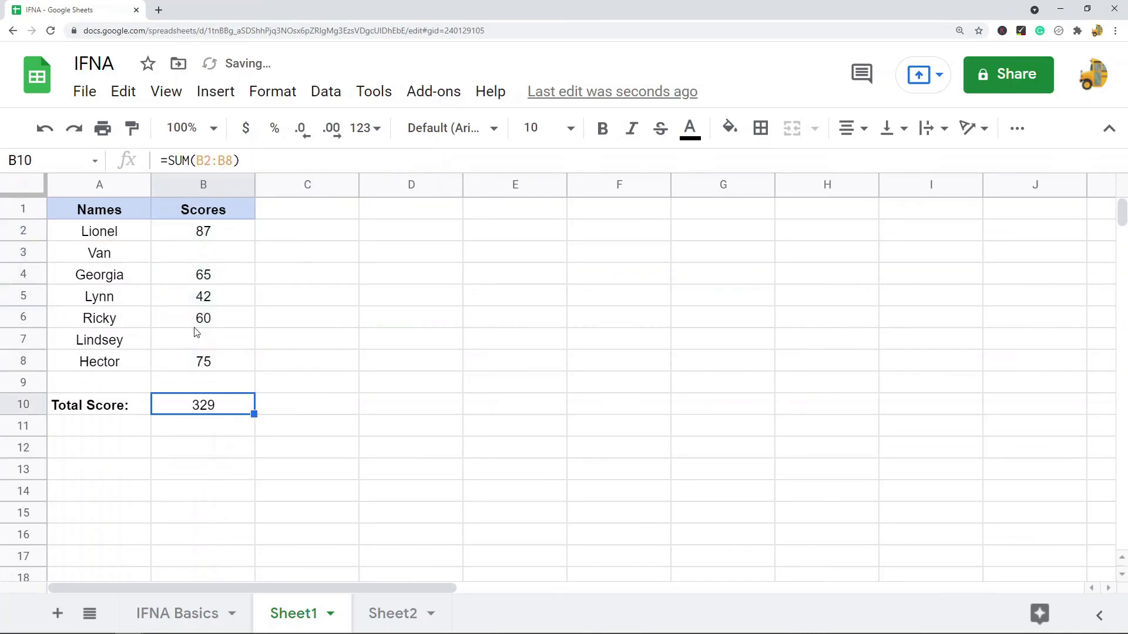
click(214, 256)
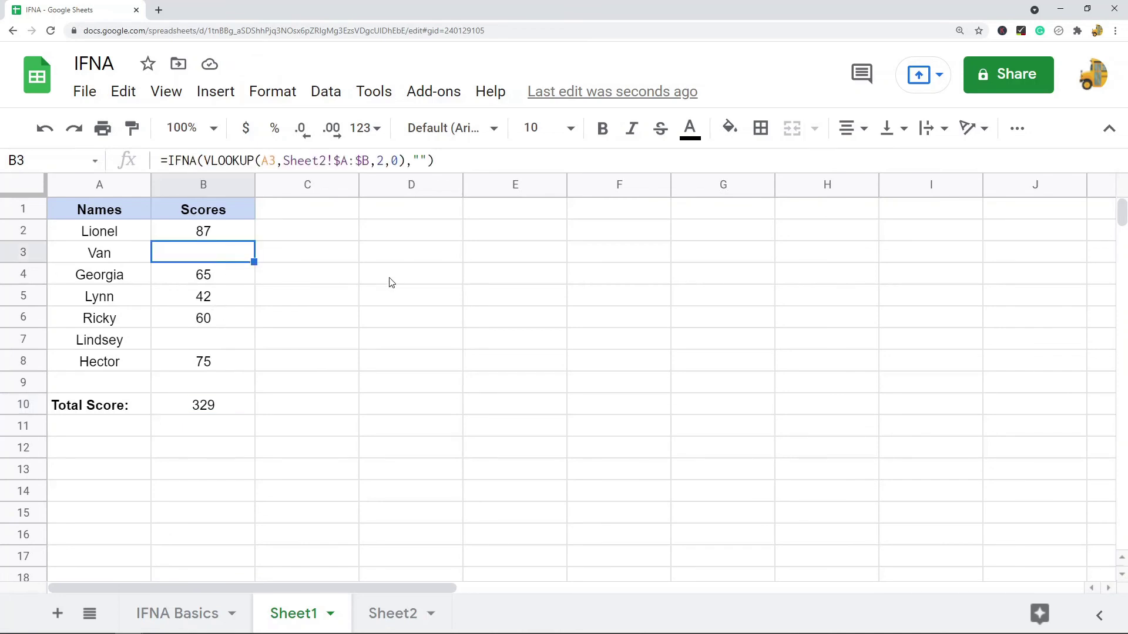